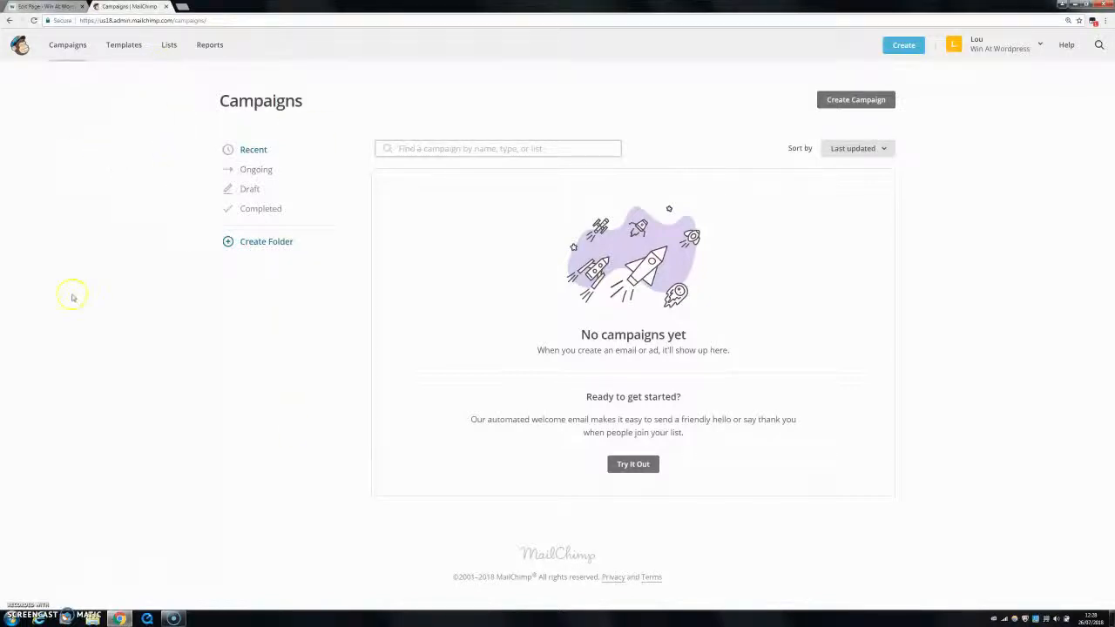
# Step: Start creating groups for the Subscribers list created on Apr 10, 2018
pyautogui.click(169, 45)
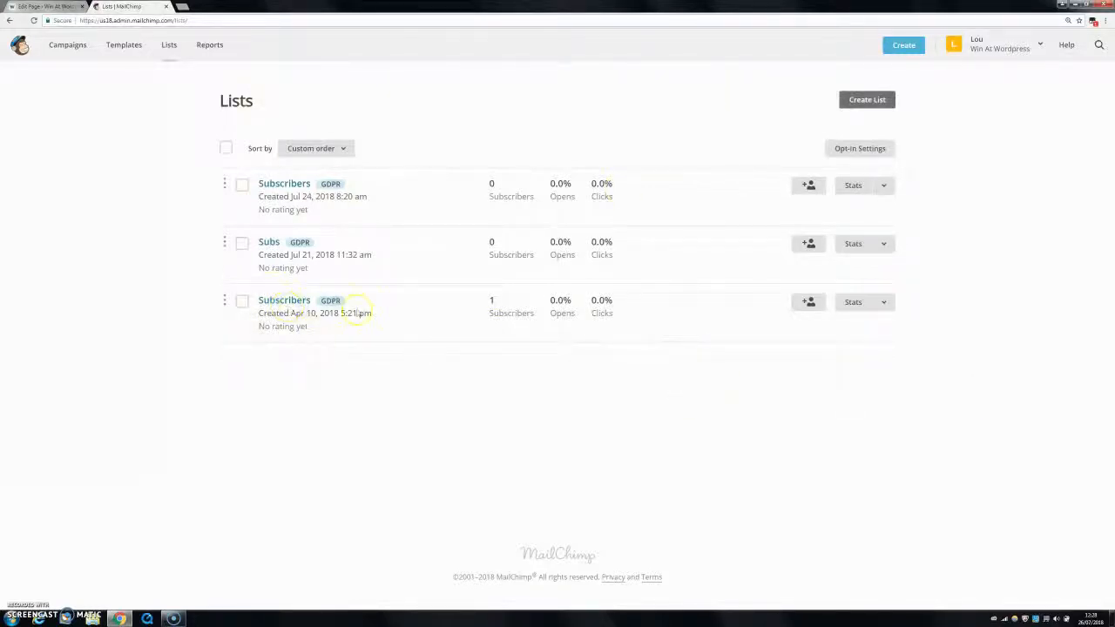
pyautogui.click(886, 307)
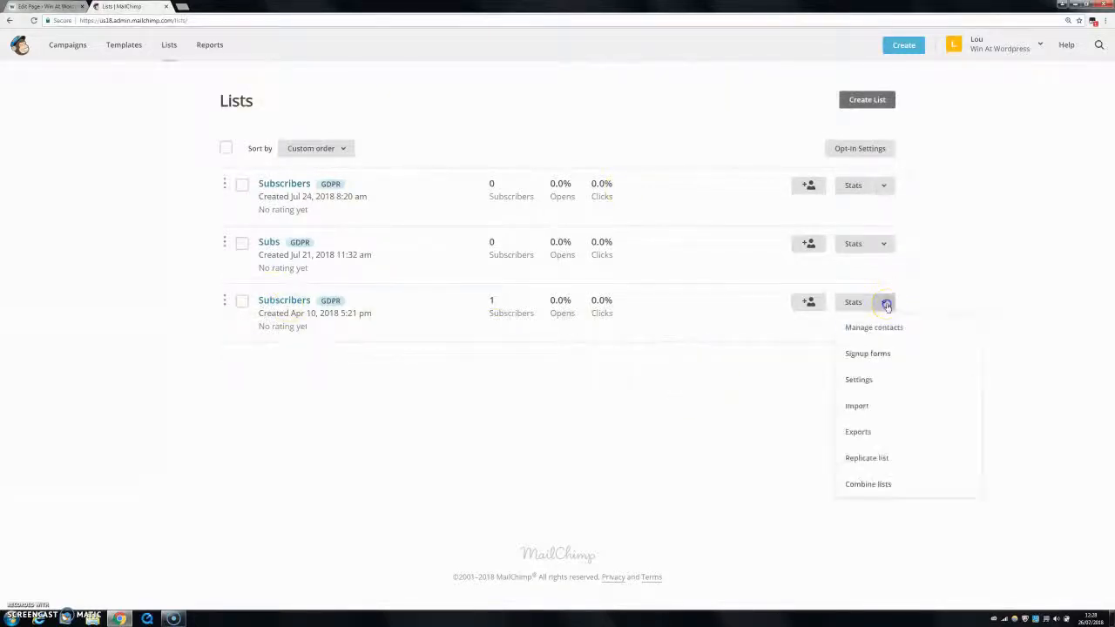
pyautogui.click(859, 327)
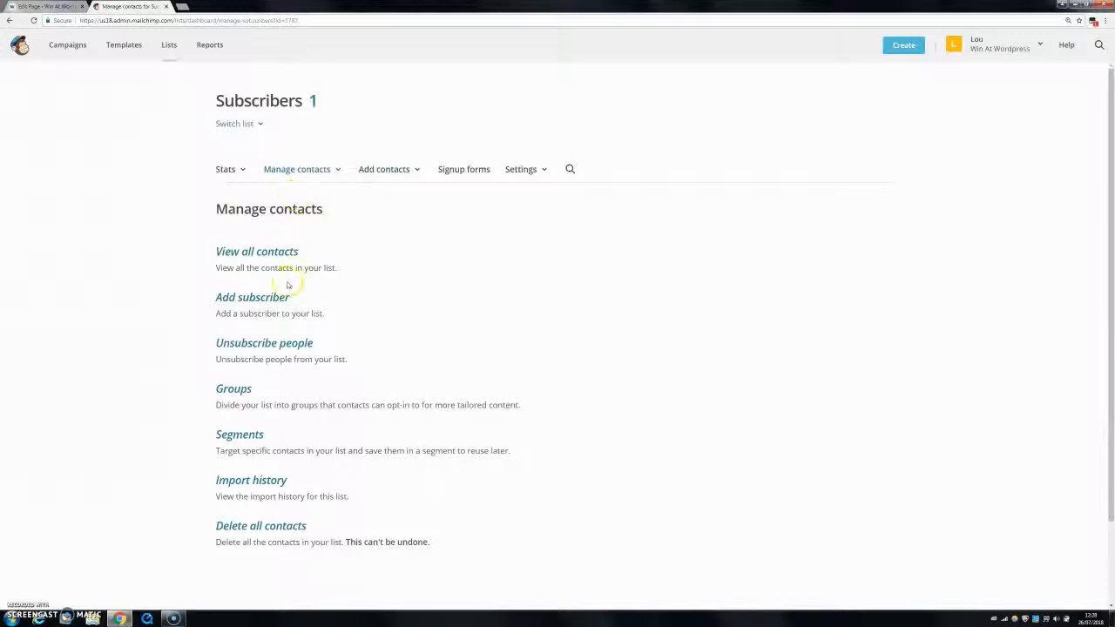
pyautogui.click(227, 393)
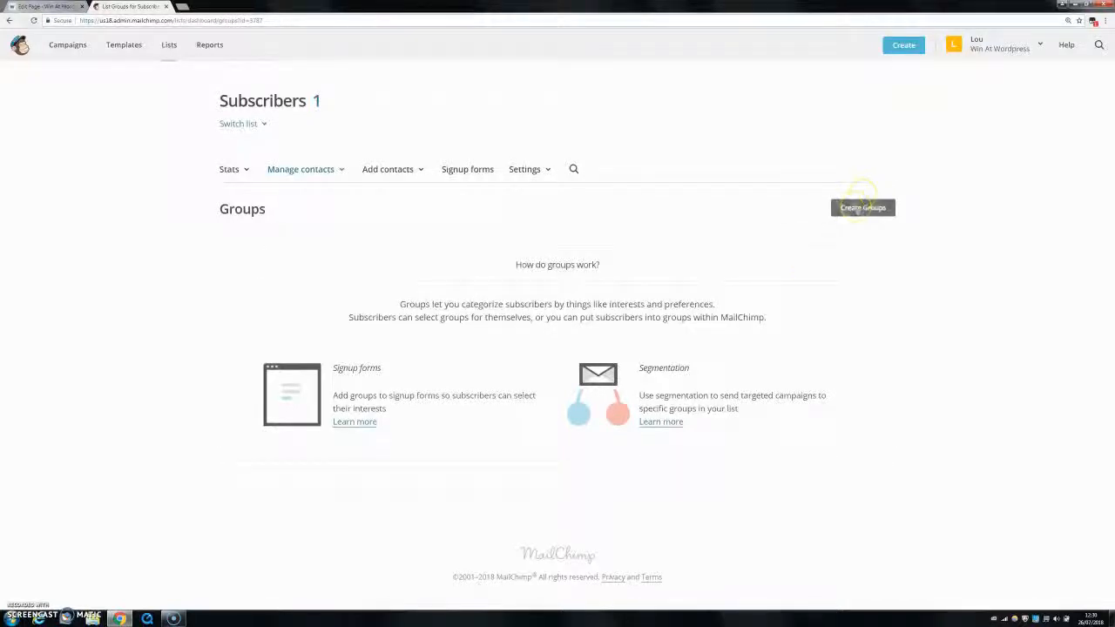
pyautogui.click(858, 212)
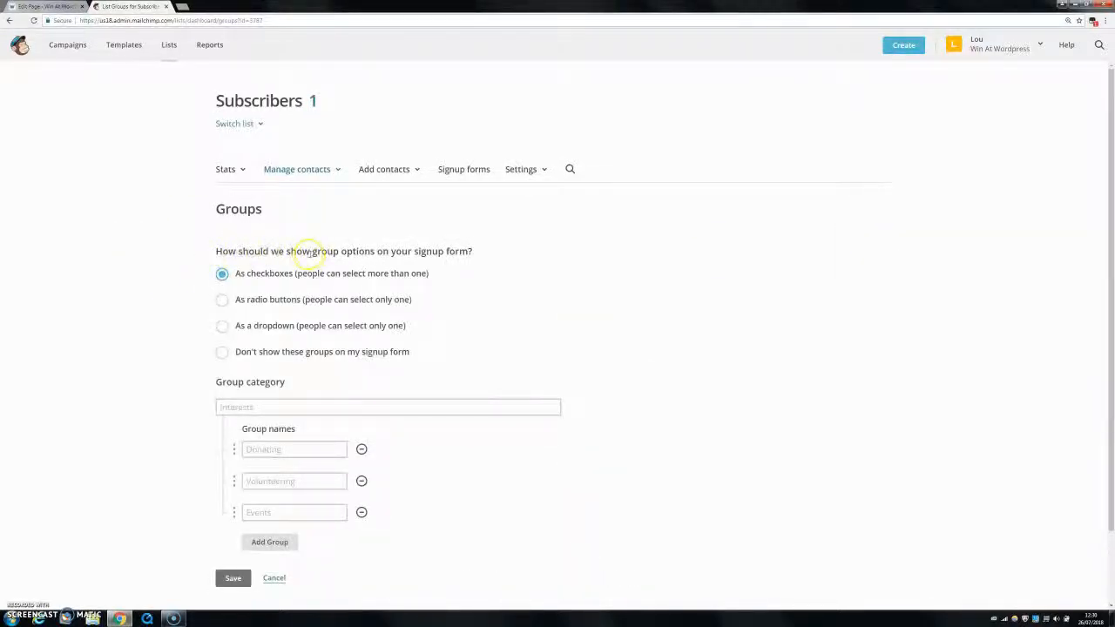
# Step: Name the new group category Interests, leaving its signup form options as checkboxes
pyautogui.moveTo(311, 251); pyautogui.dragTo(497, 258)
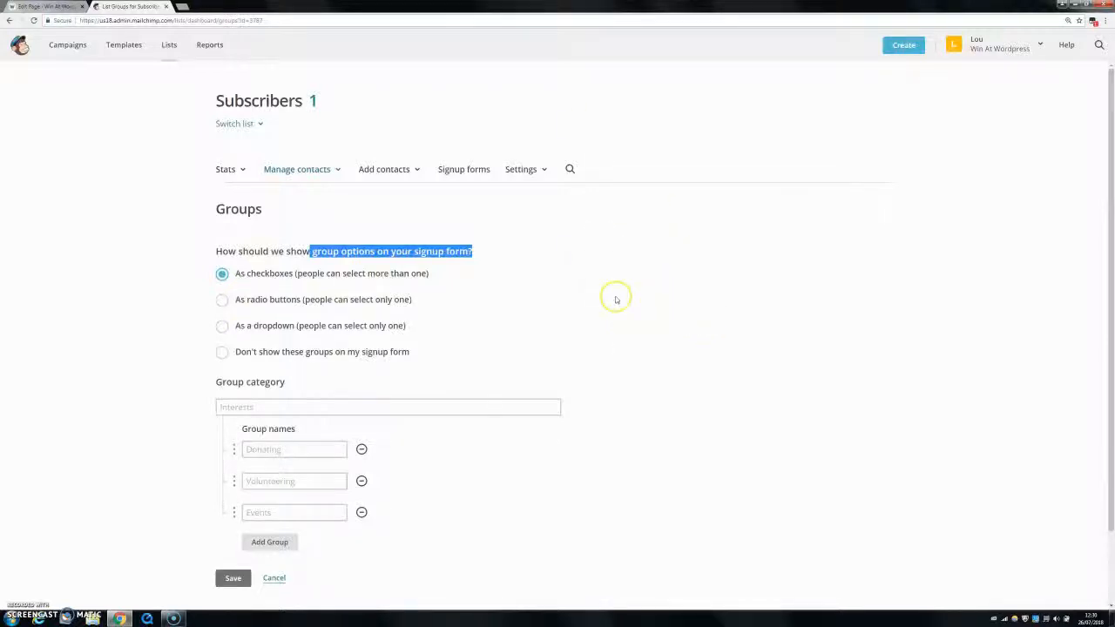
pyautogui.scroll(-1, 567, 374)
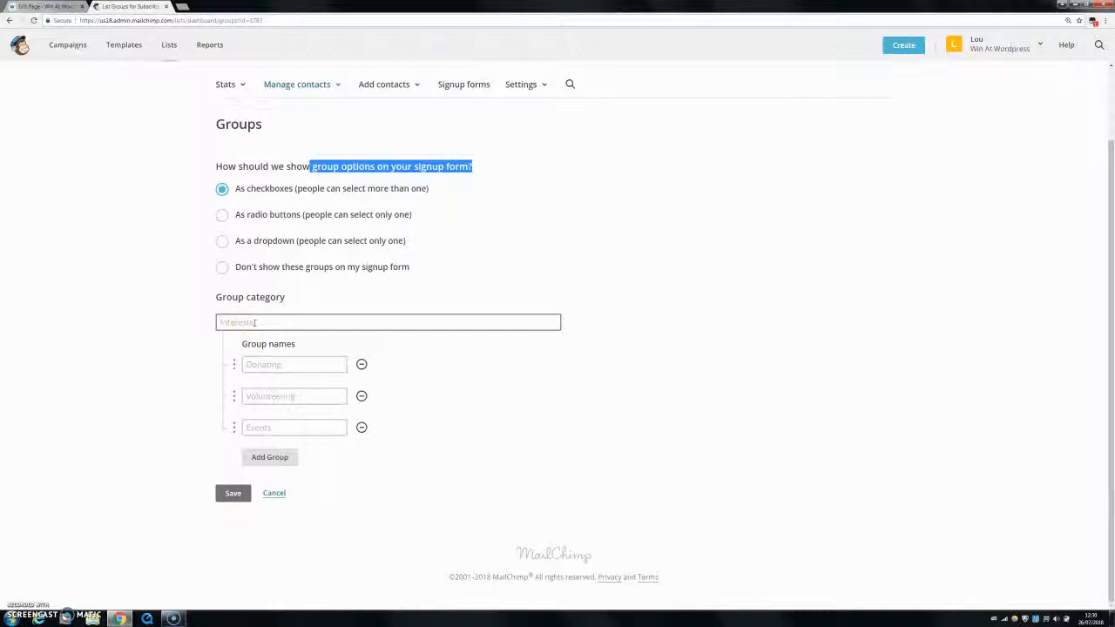
pyautogui.click(256, 322)
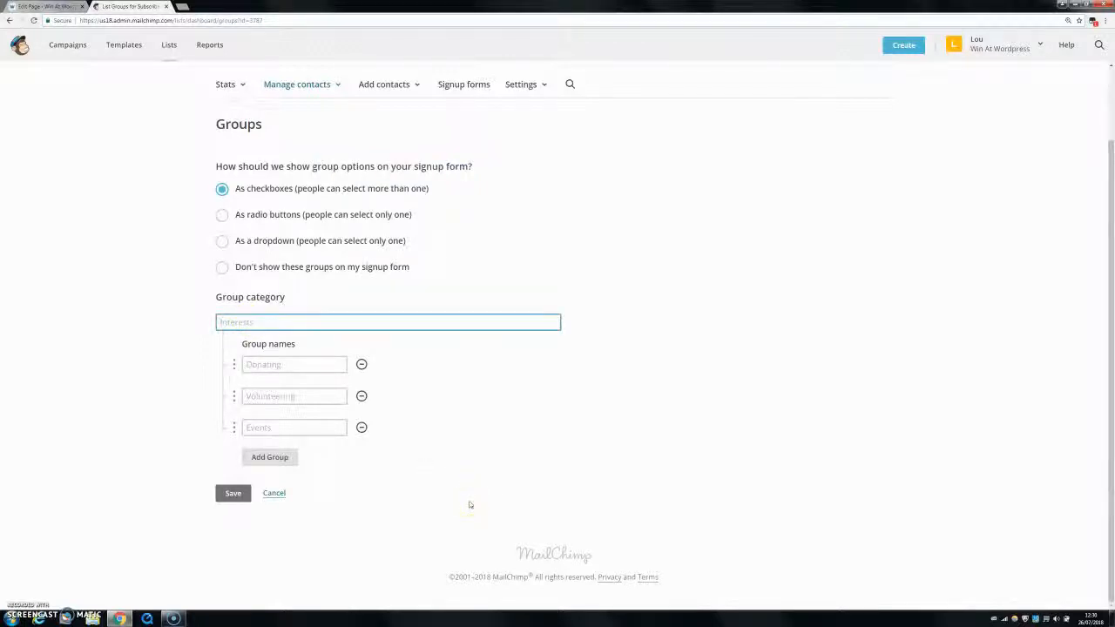
pyautogui.write('Interests')
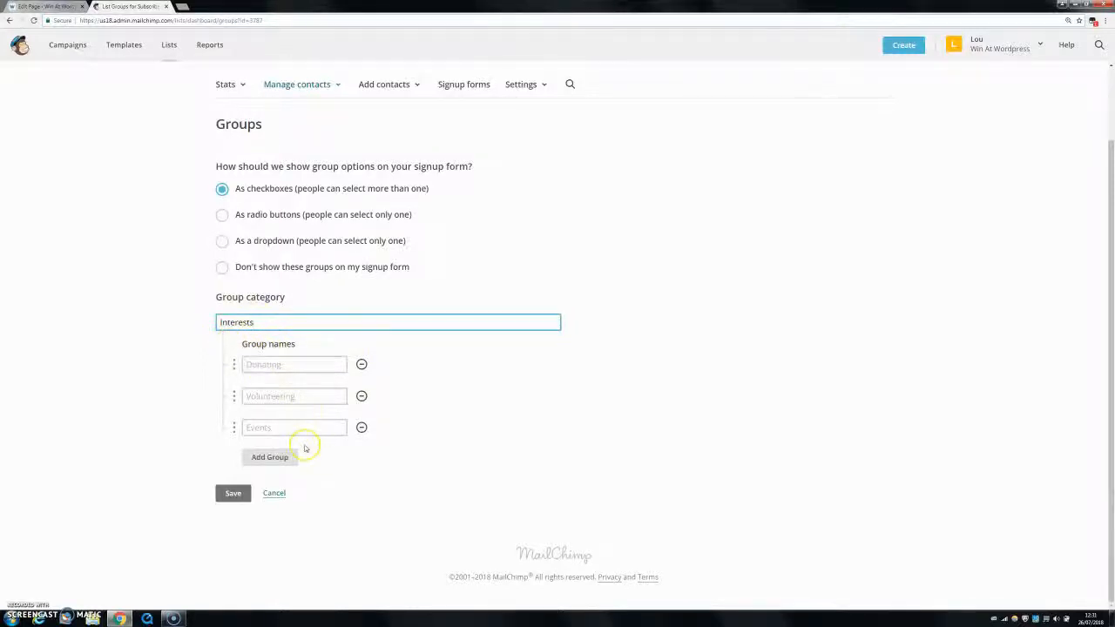
# Step: Name the three groups Gym, Yoga and Running, save them and finish without importing contacts
pyautogui.click(277, 364)
pyautogui.write('Gym')
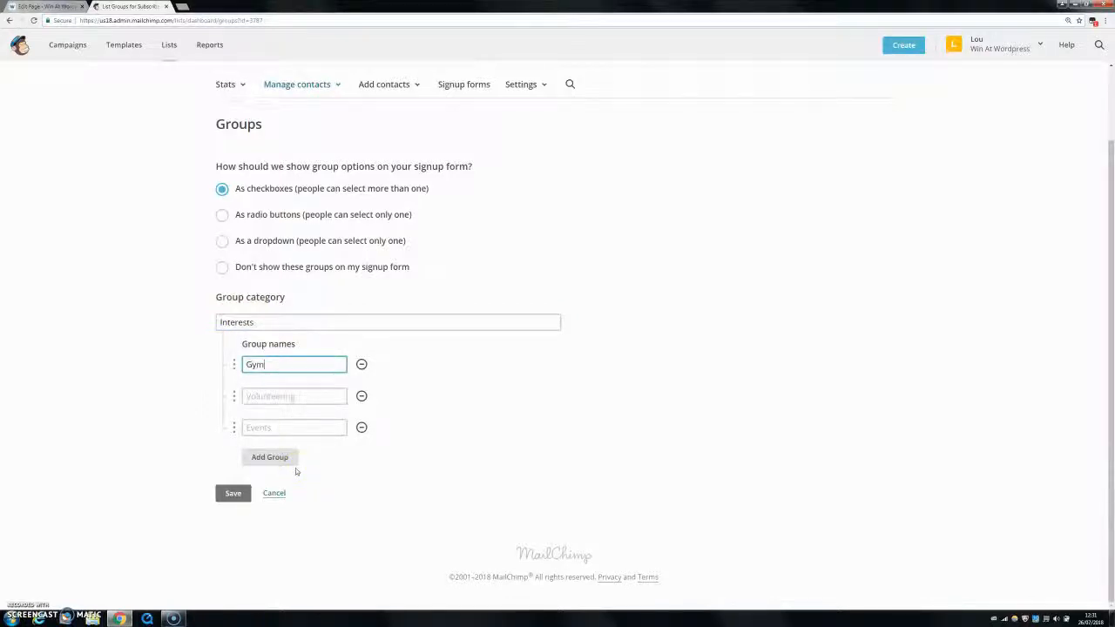
pyautogui.click(264, 396)
pyautogui.write('Y')
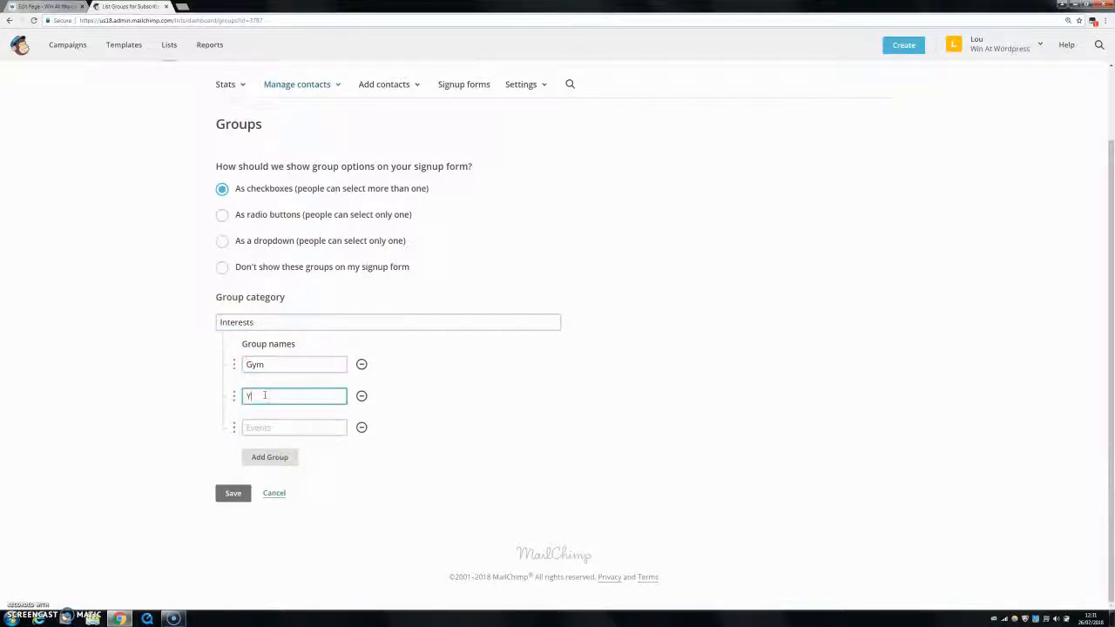
pyautogui.write('oga')
pyautogui.click(249, 426)
pyautogui.click(279, 464)
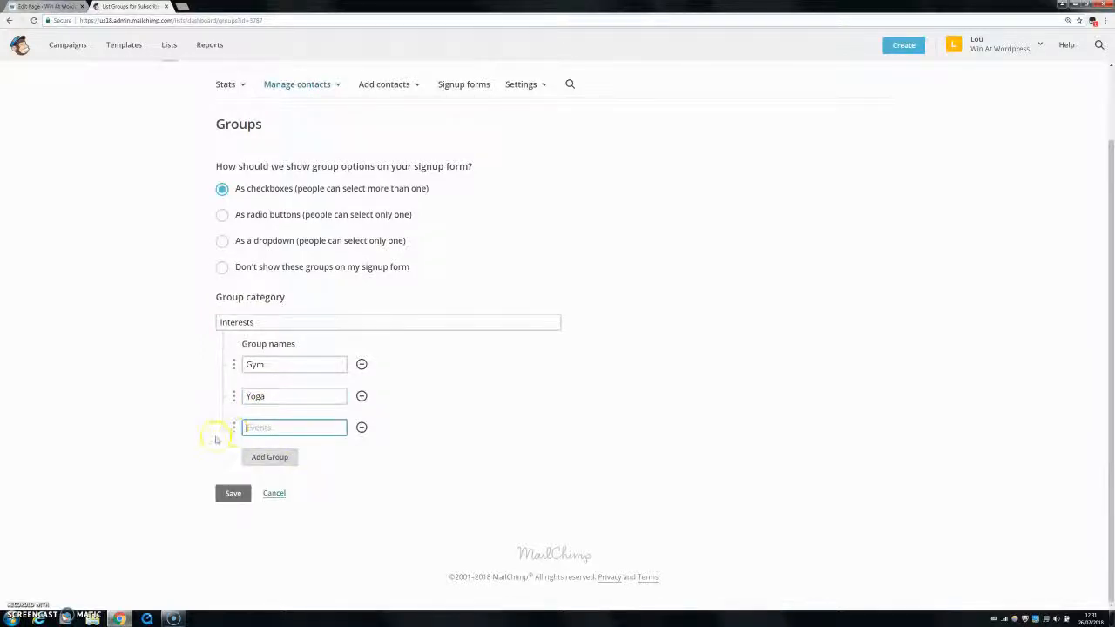
pyautogui.write('Running')
pyautogui.click(233, 494)
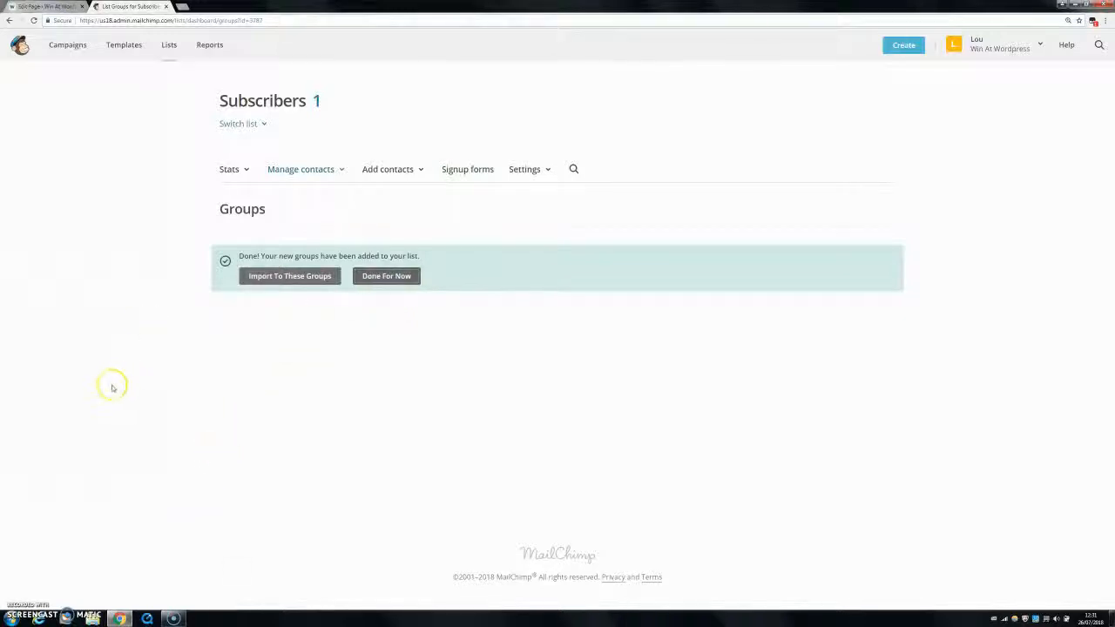
pyautogui.click(383, 276)
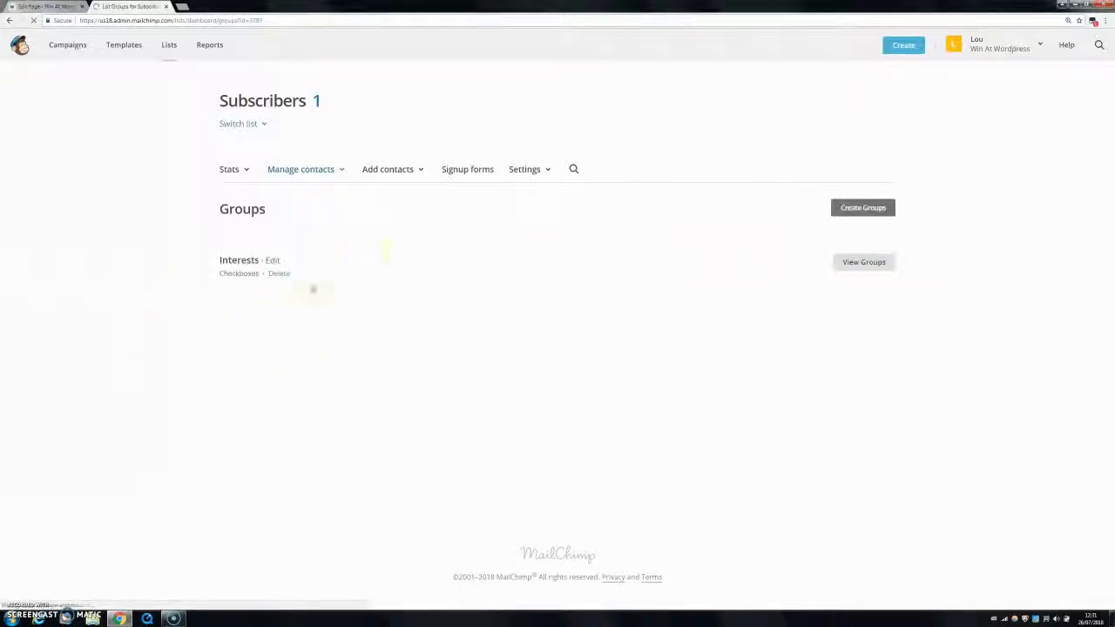
# Step: Create a regular email campaign named uygu
pyautogui.click(70, 47)
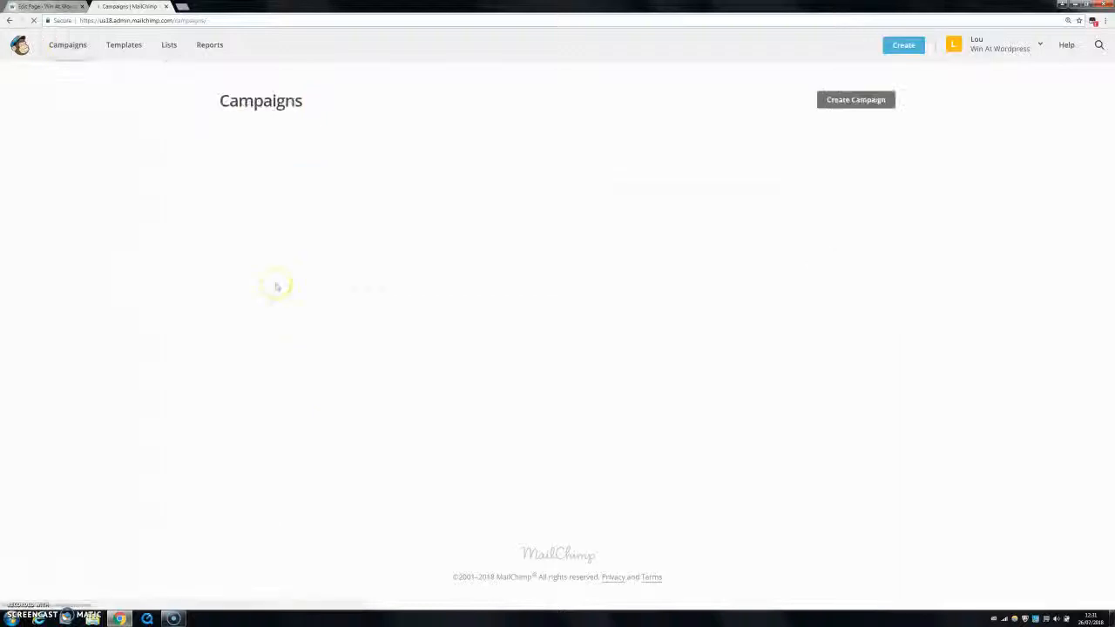
pyautogui.click(833, 101)
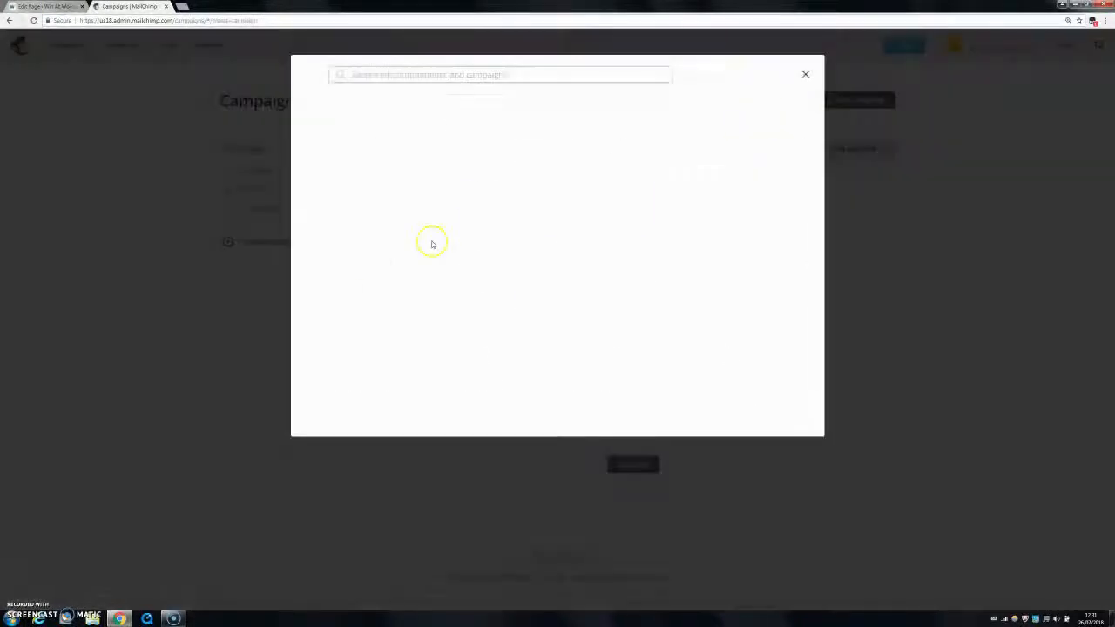
pyautogui.click(351, 382)
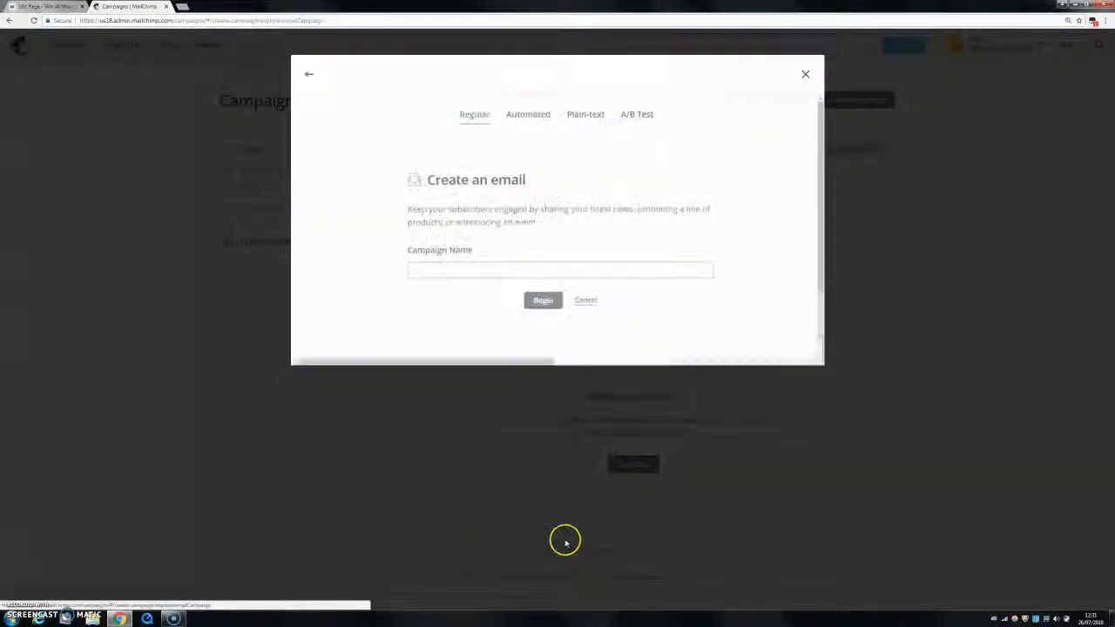
pyautogui.click(424, 271)
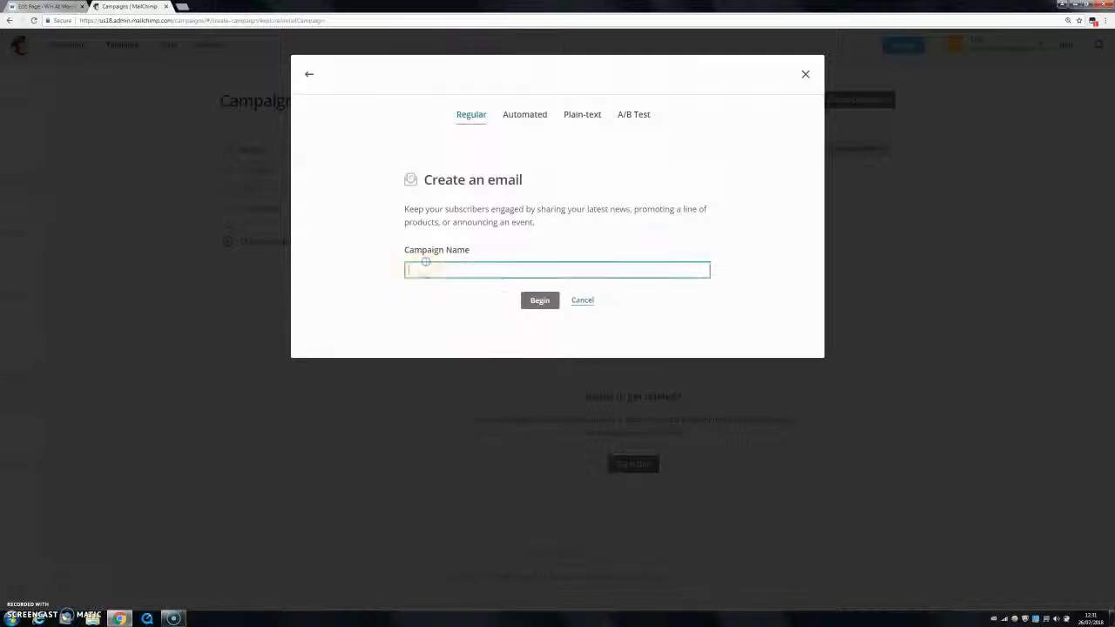
pyautogui.write('uygu')
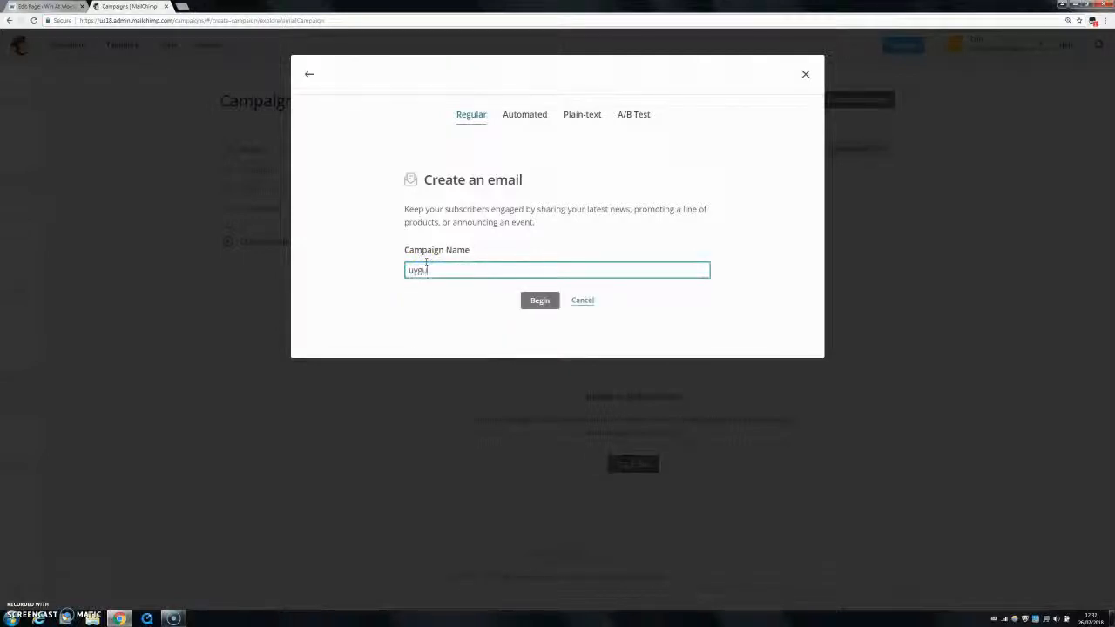
pyautogui.click(524, 296)
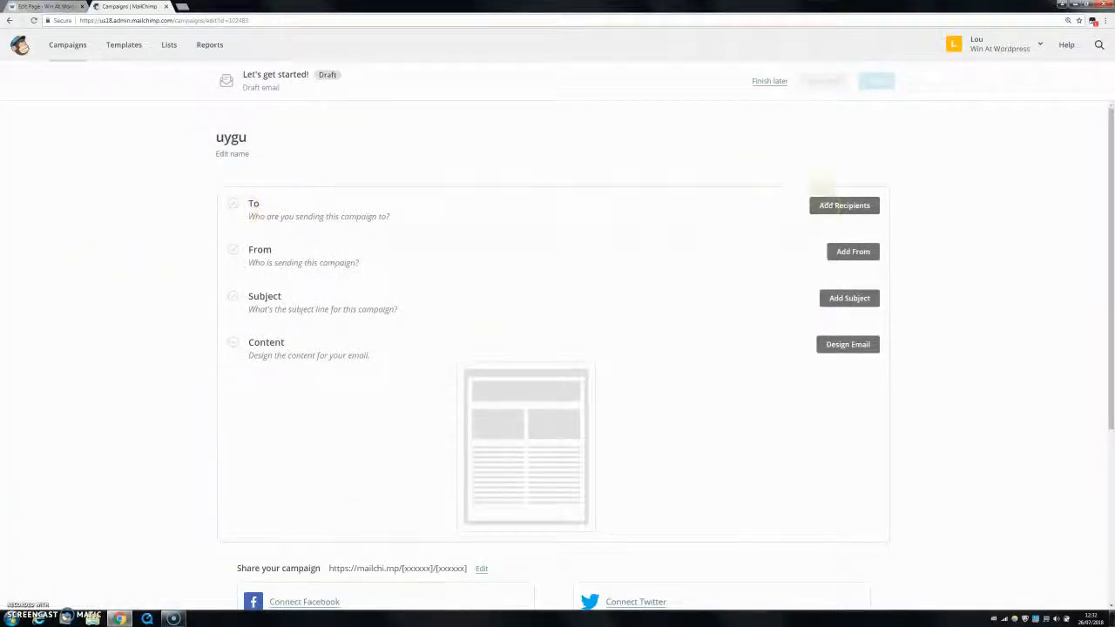
# Step: Choose the Subscribers list with one subscribed contact as the campaign's recipient list
pyautogui.click(823, 206)
pyautogui.click(386, 252)
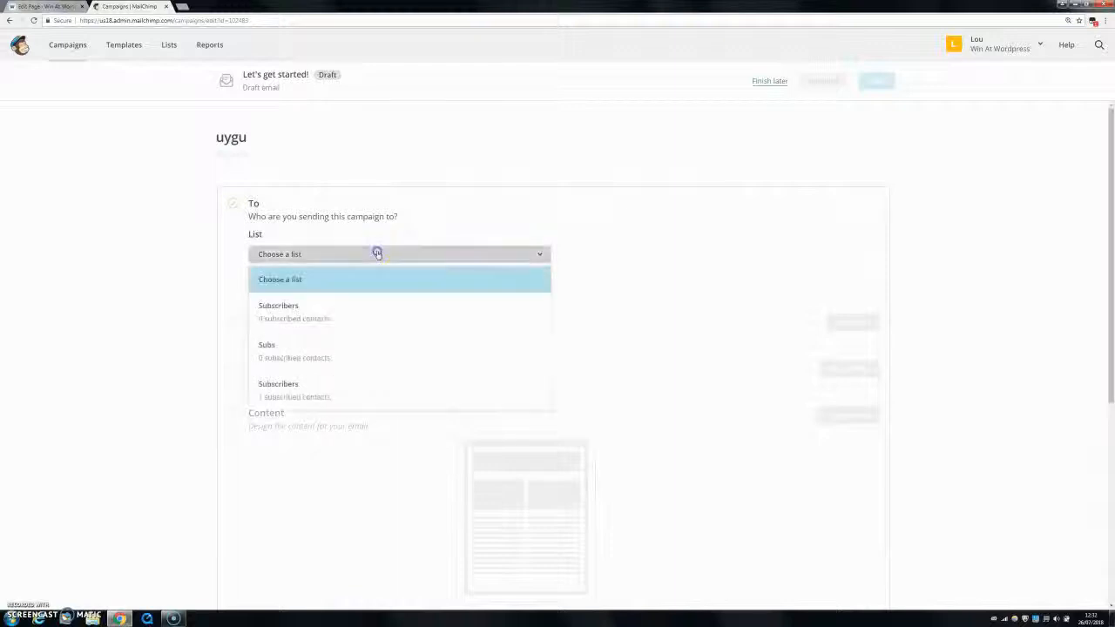
pyautogui.click(326, 398)
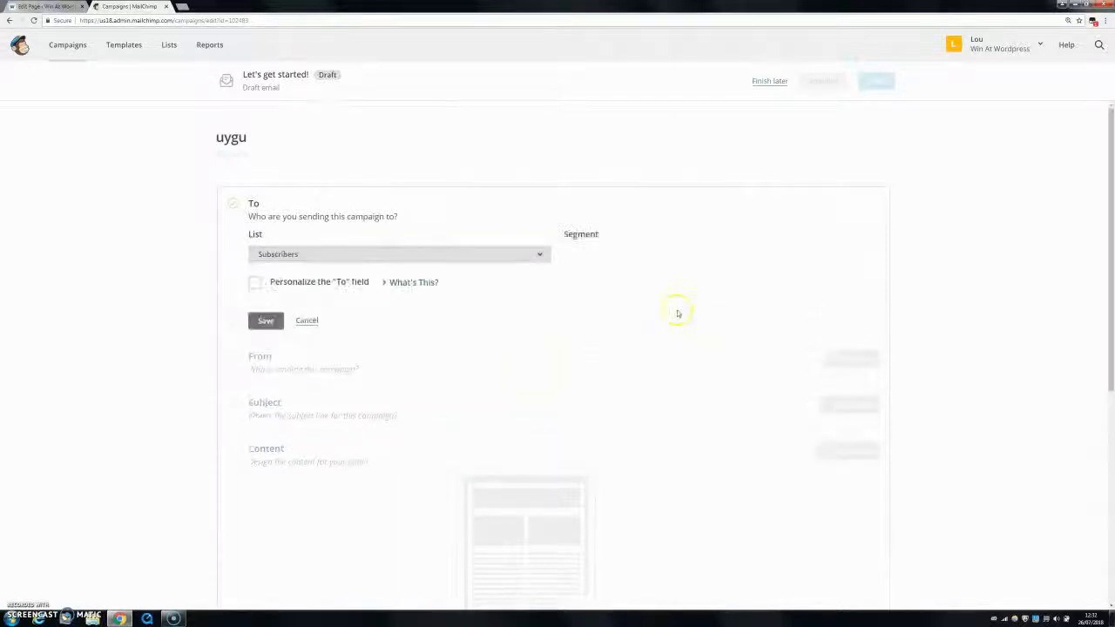
# Step: Restrict the recipients to a group or new segment where Interests is one of Gym
pyautogui.click(633, 260)
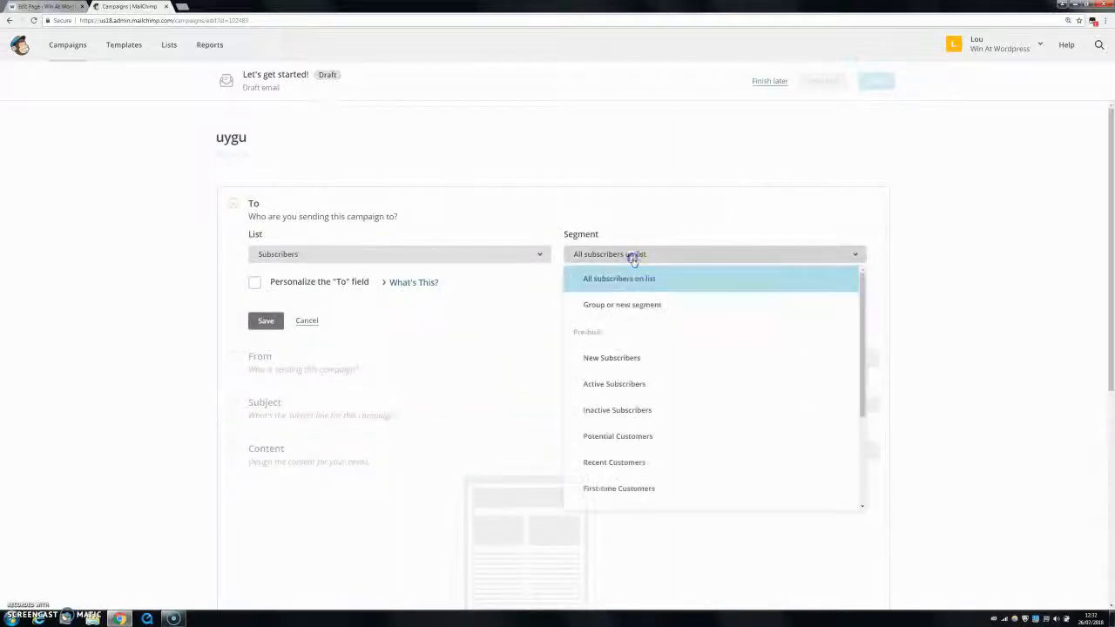
pyautogui.click(623, 306)
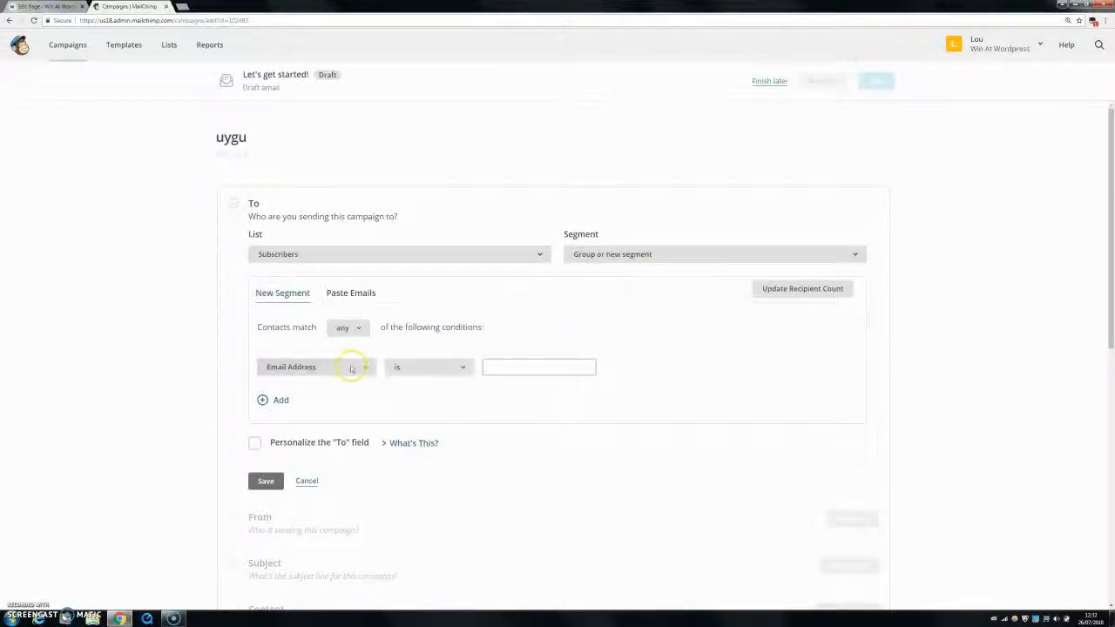
pyautogui.click(353, 368)
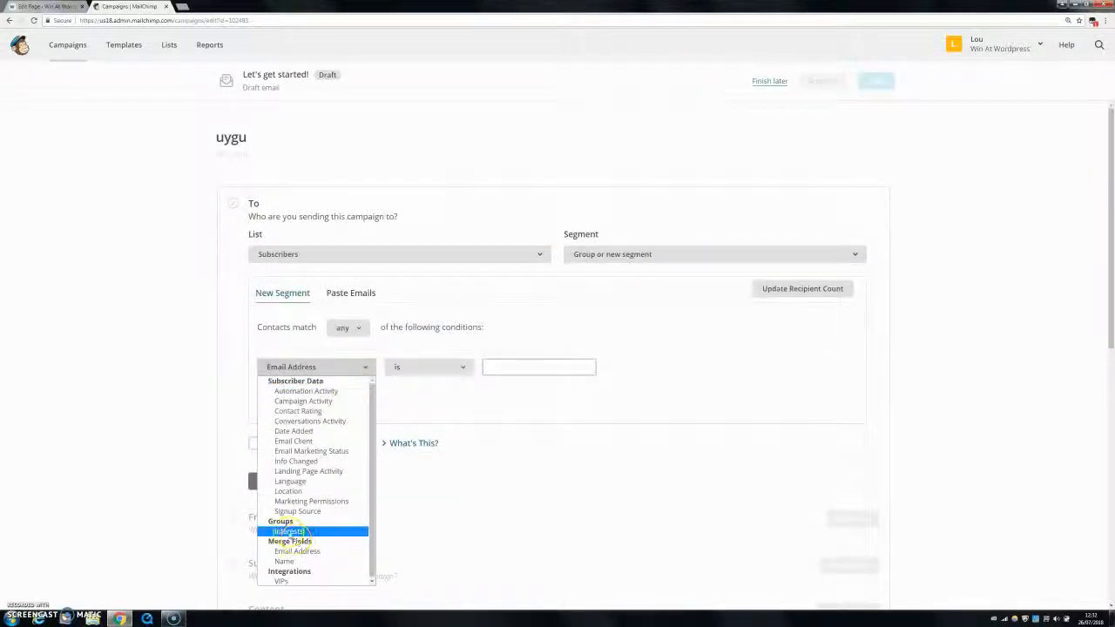
pyautogui.click(290, 531)
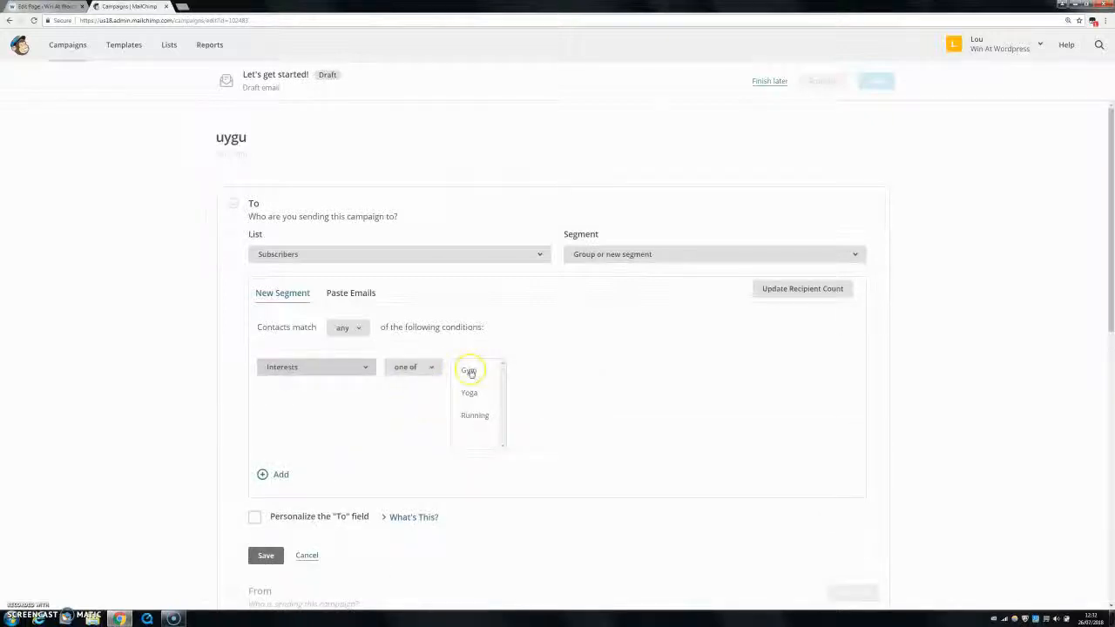
pyautogui.click(469, 371)
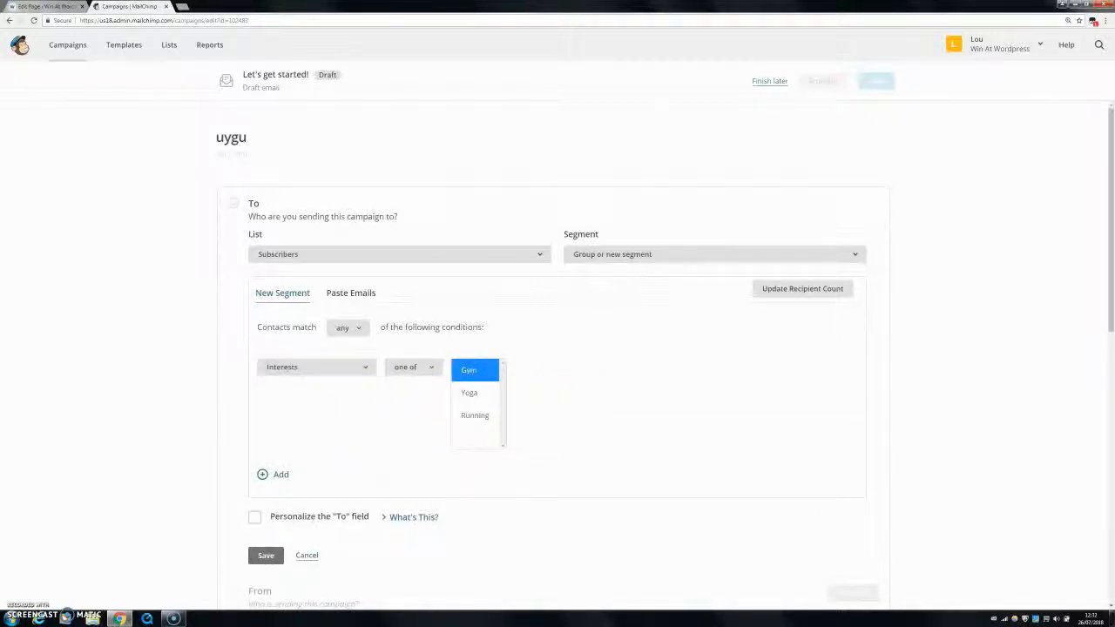